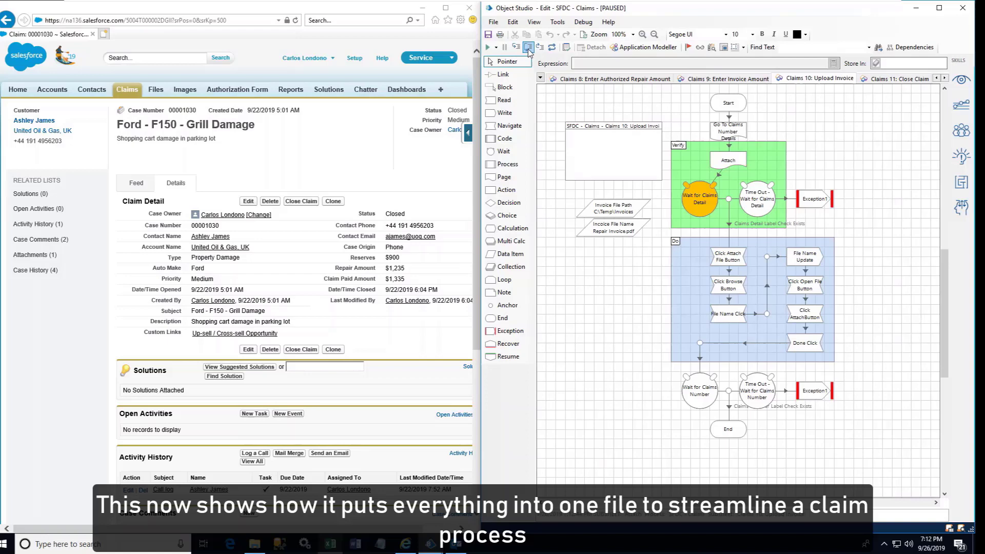
- Step over the Attach File, Browse and File Name stages to open the Temp\Invoices file chooser
click(528, 48)
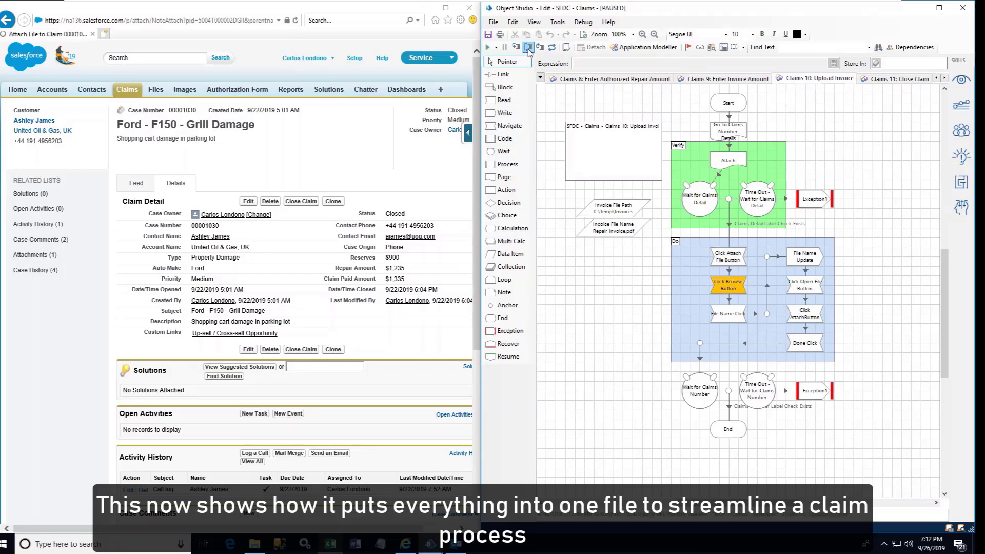
click(528, 49)
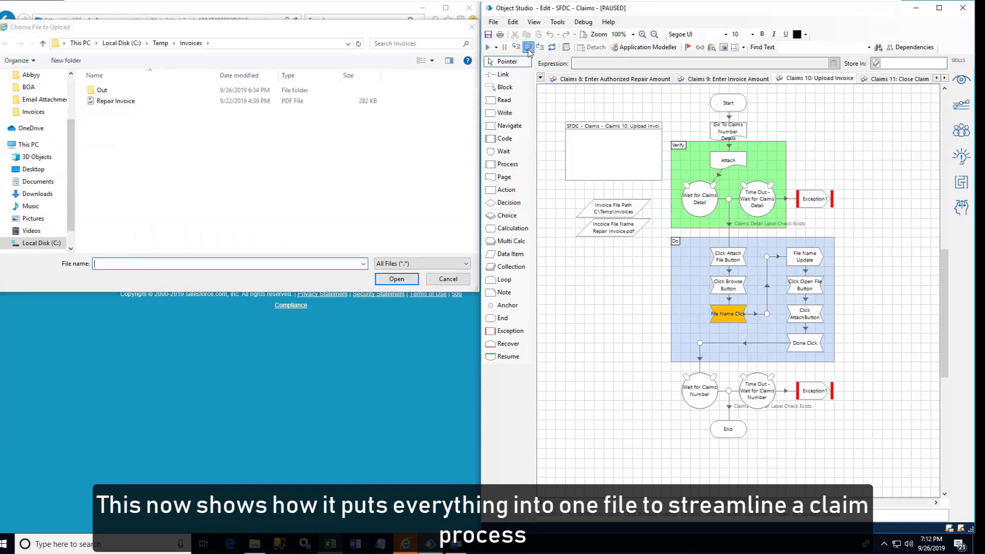
click(528, 49)
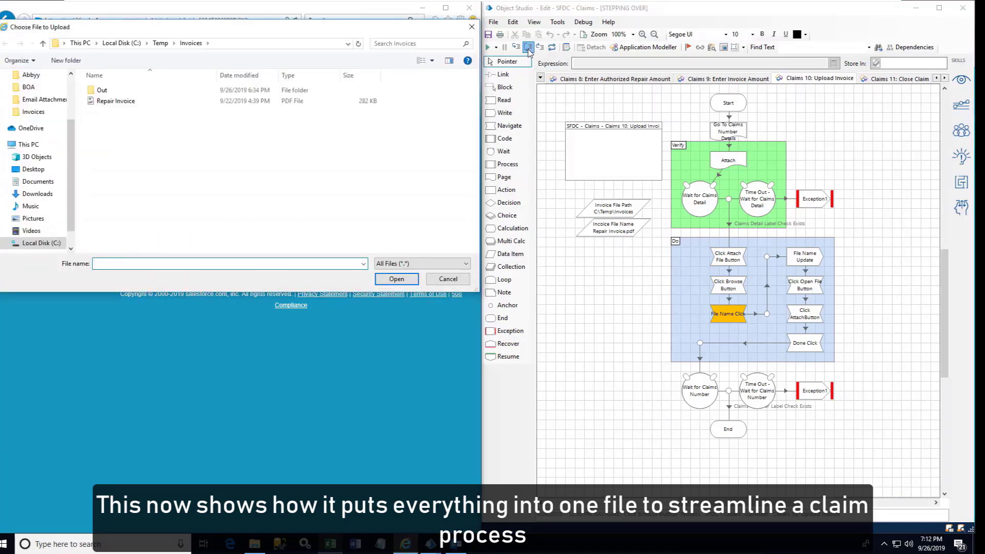